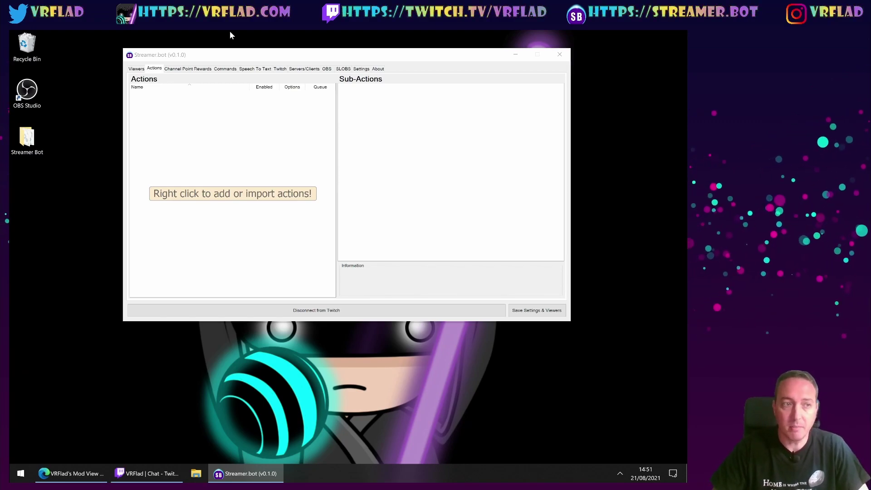
- Open the action import and paste in the copied import string for Streamer bot bite sized - episode 2
click(267, 180)
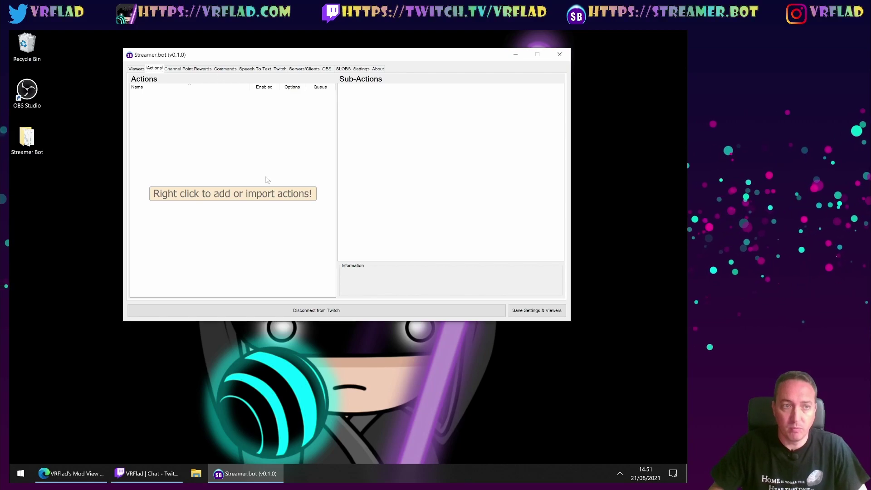
right_click(162, 111)
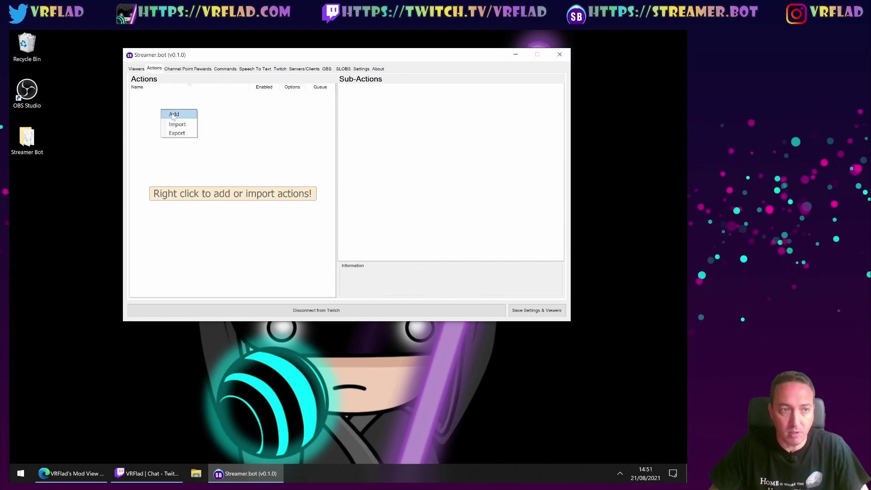
click(177, 124)
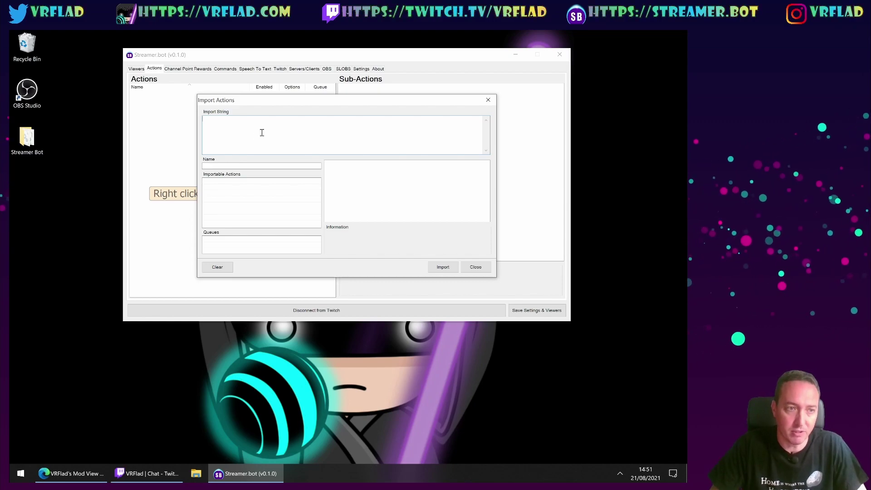
key(ctrl+v)
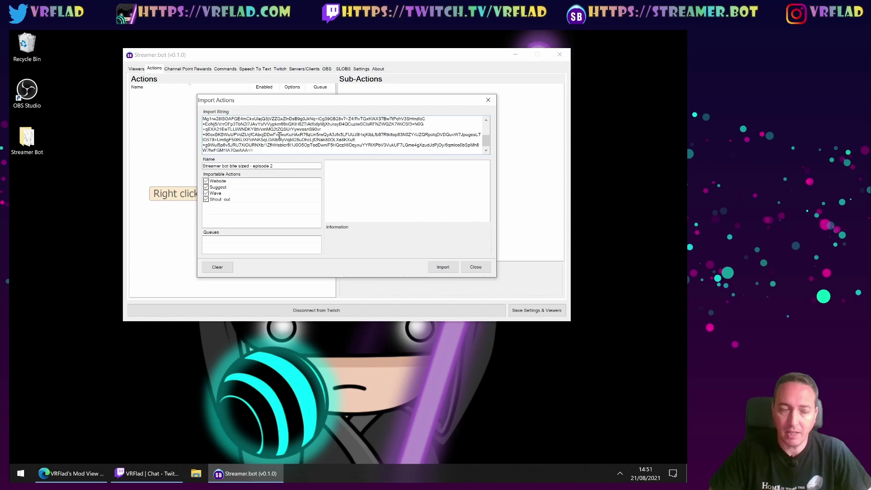
scroll(279, 135, up, 5)
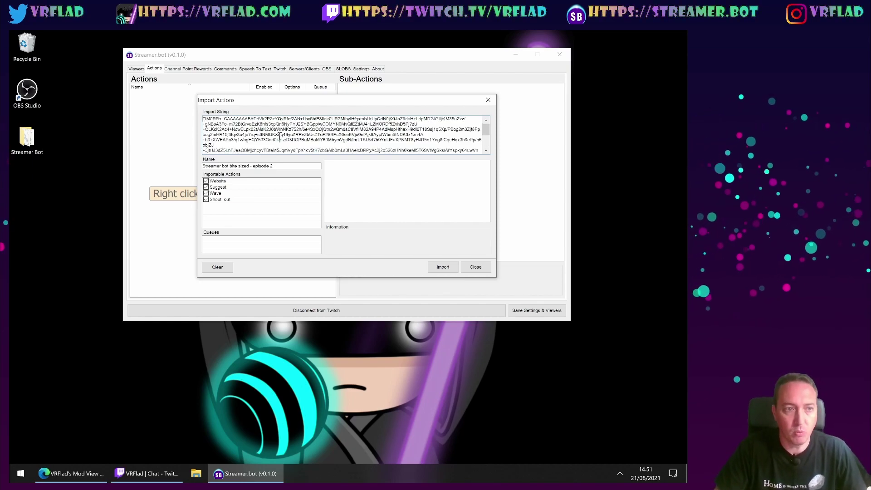
scroll(279, 135, up, 1)
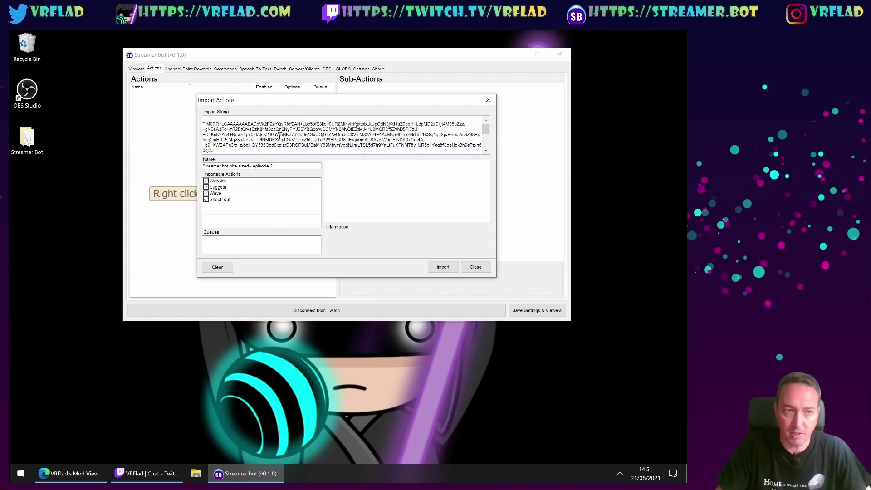
scroll(279, 135, down, 6)
scroll(279, 135, down, 1)
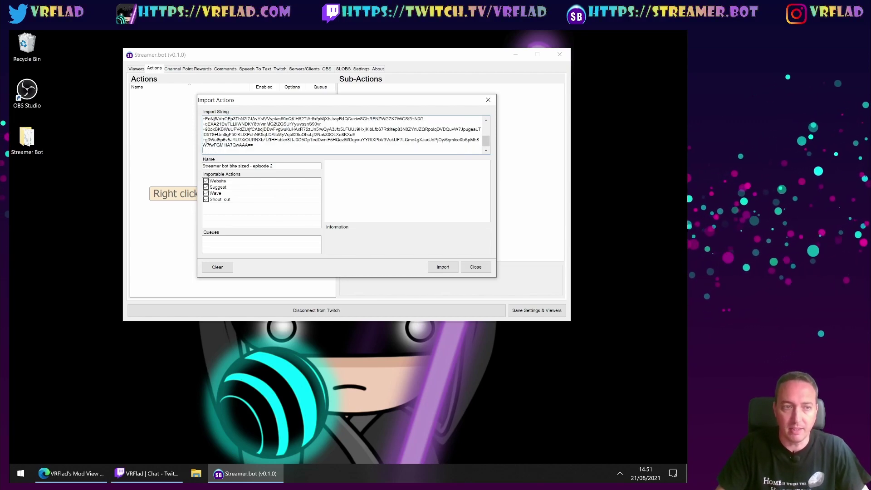
scroll(280, 135, up, 1)
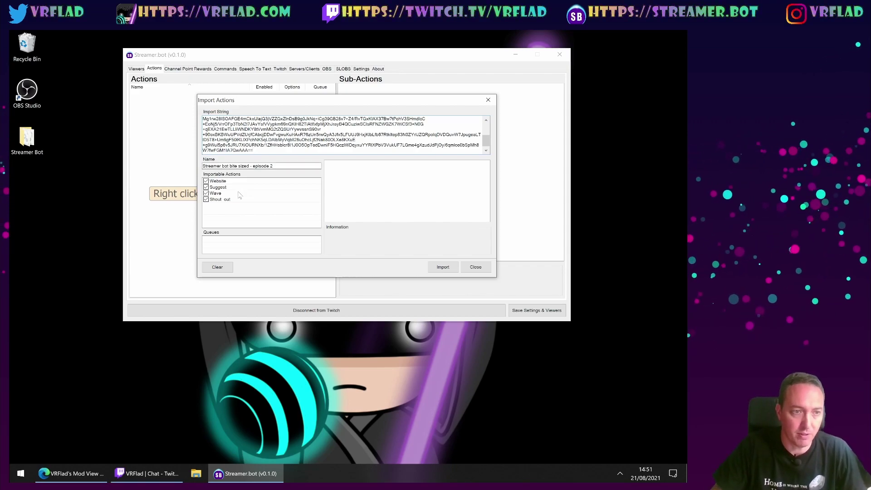
- Review the sub-actions of Website, Suggest, Wave and Shout out, and import all four actions
triple_click(208, 167)
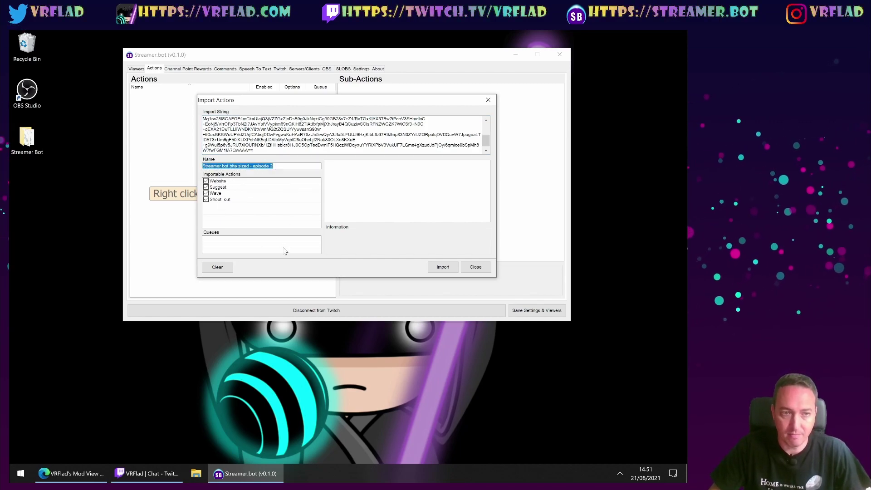
click(217, 182)
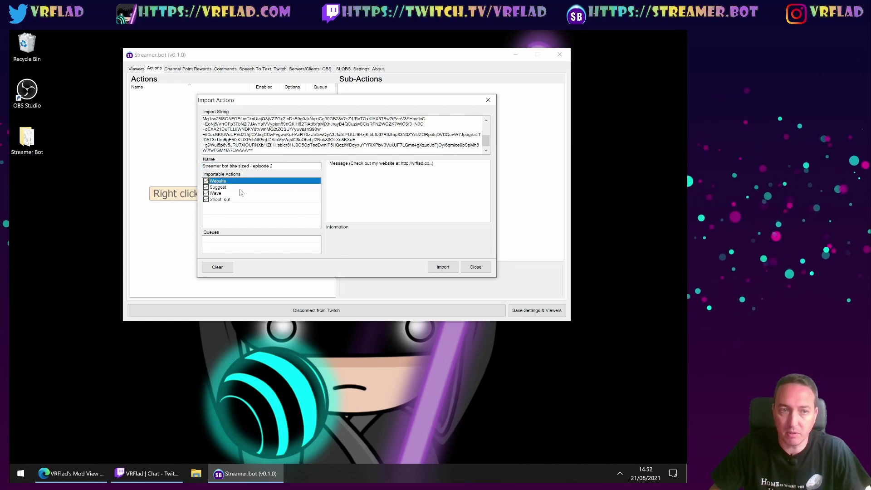
click(222, 188)
click(229, 193)
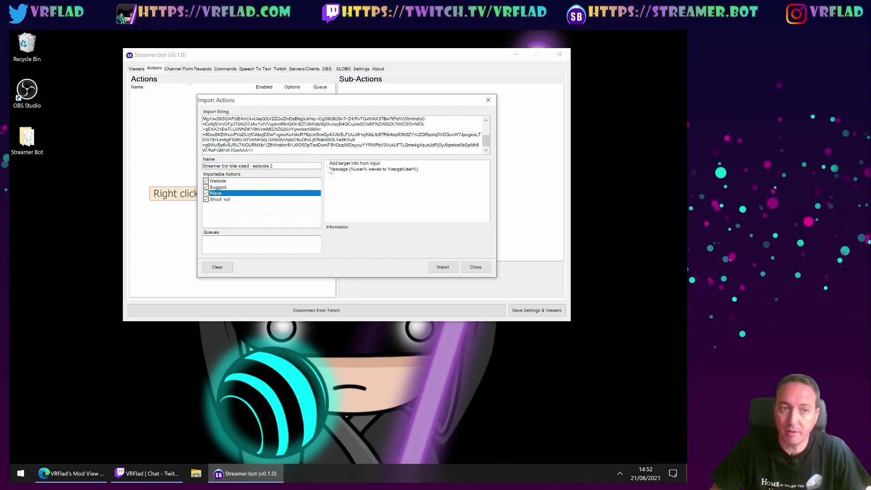
click(227, 199)
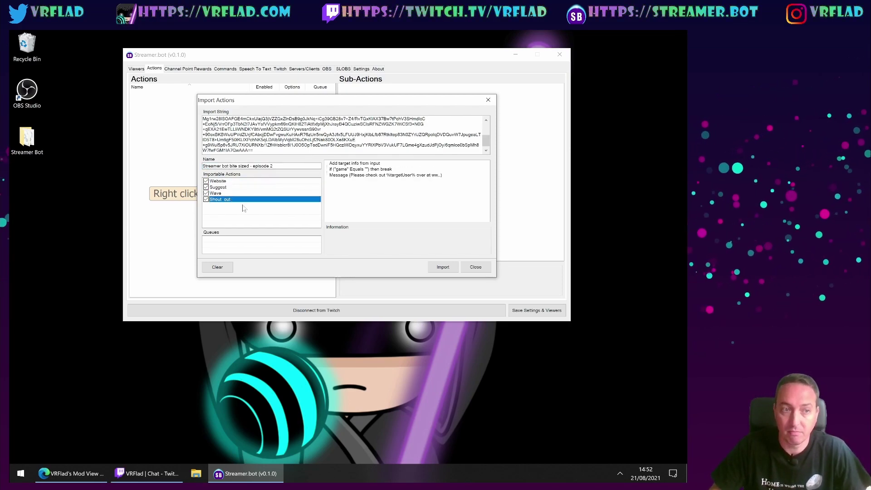
click(442, 267)
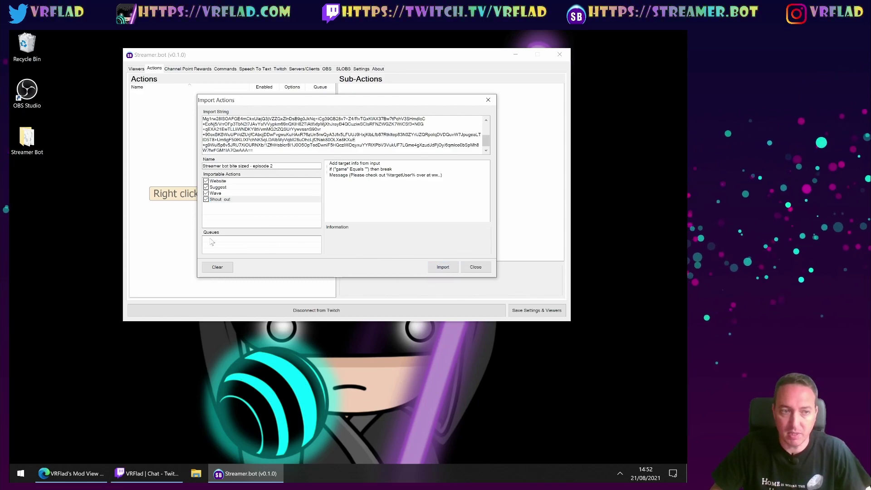
click(443, 267)
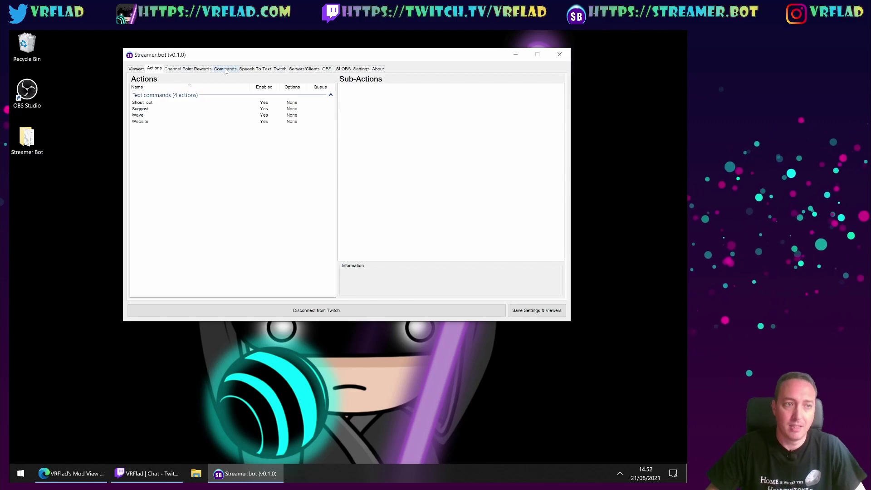
- Add a new chat command !so and assign the Shout out action to it
click(156, 104)
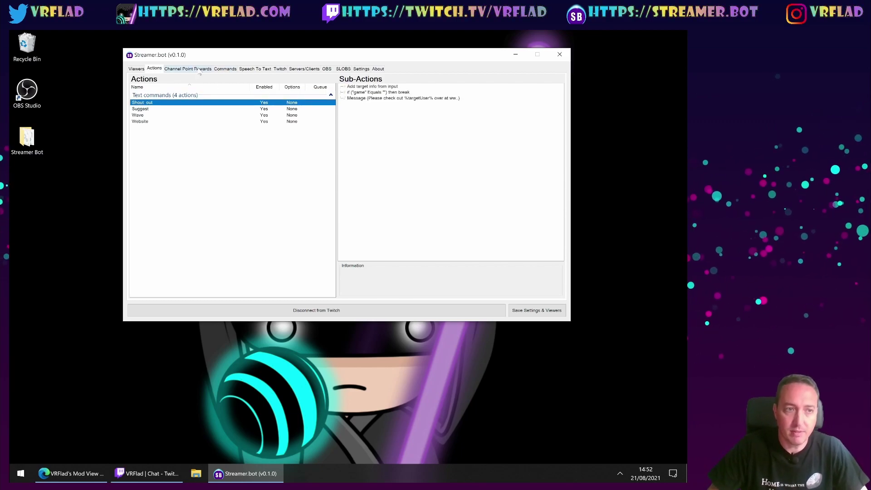
click(225, 68)
right_click(216, 97)
click(226, 102)
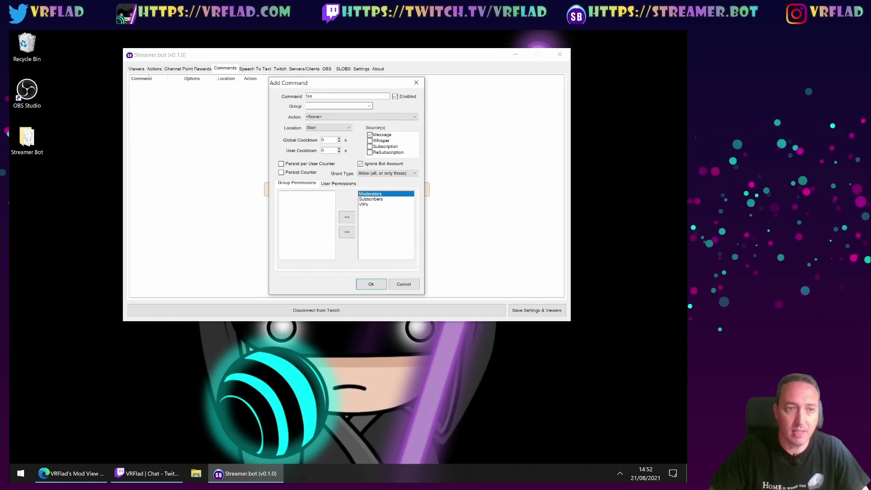
click(311, 118)
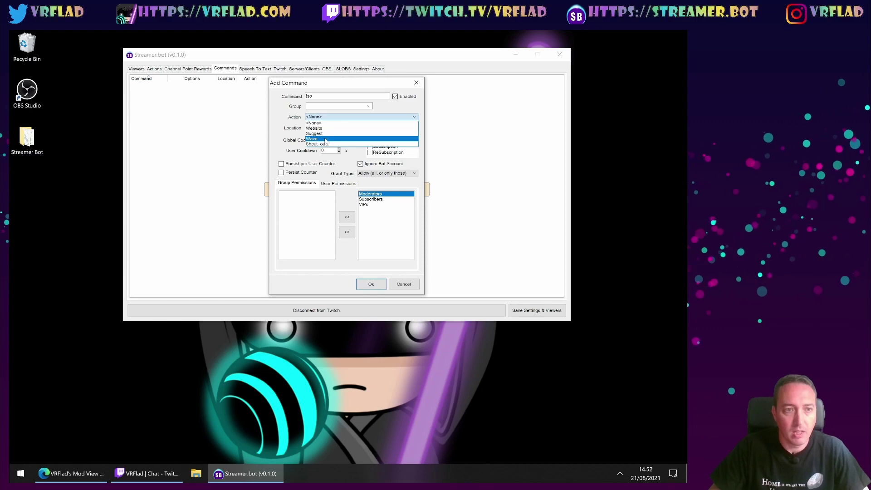
click(323, 144)
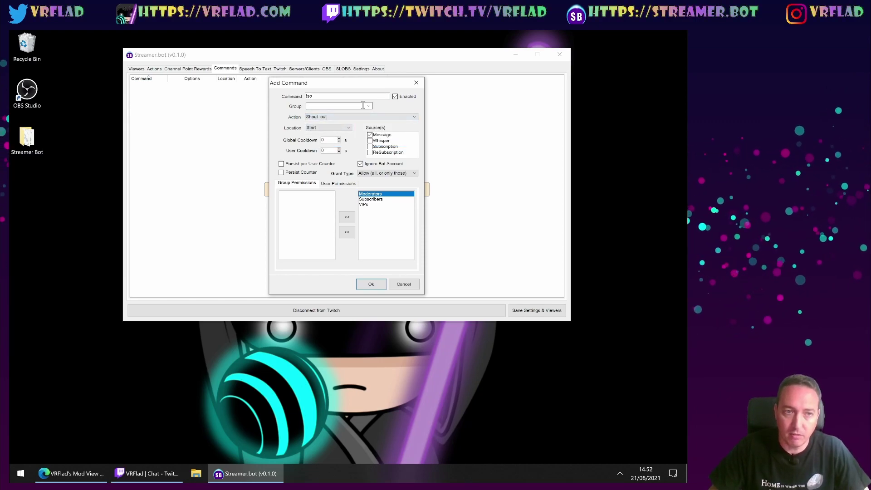
- Save the !so command in the Text commands group with Moderators permission and a 3-second global cooldown
click(353, 106)
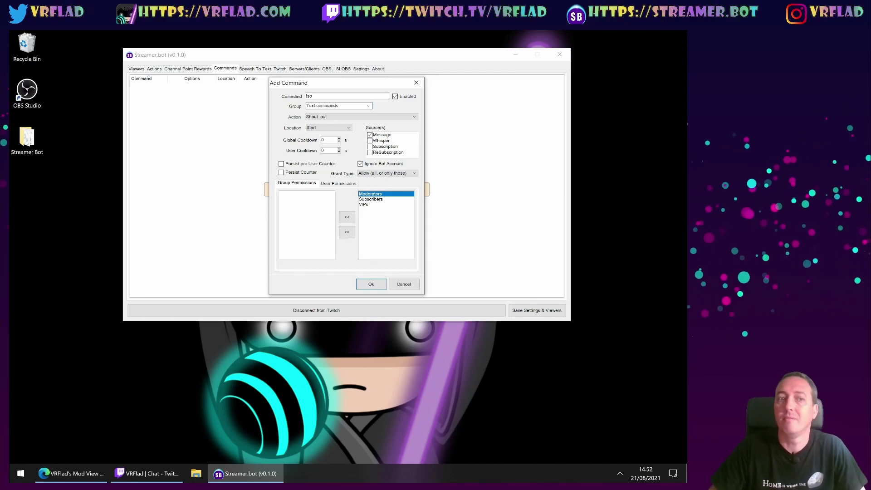
double_click(356, 106)
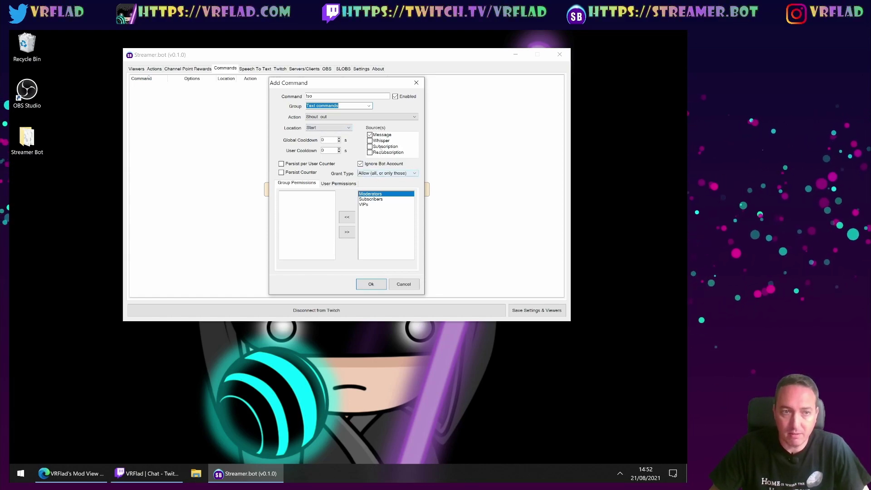
click(347, 216)
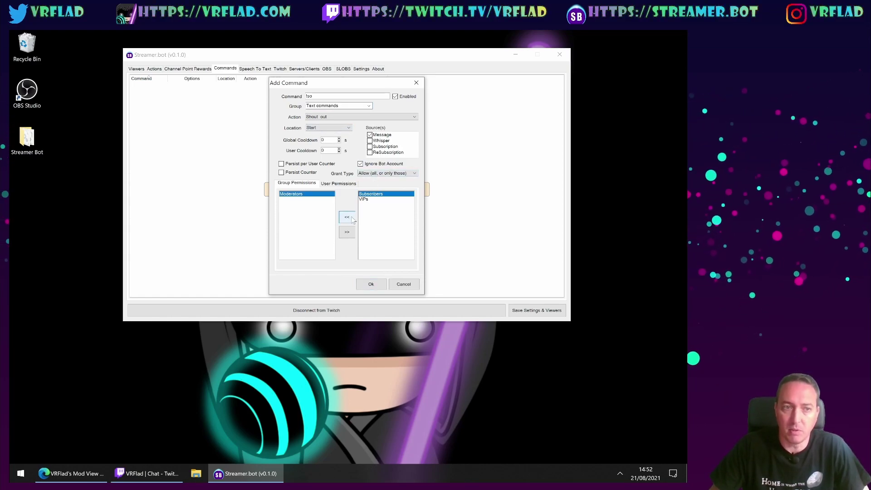
click(330, 150)
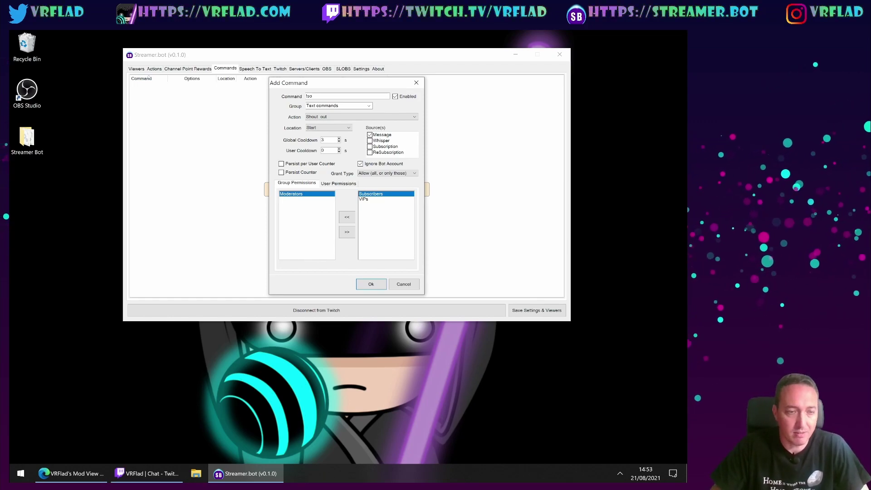
click(370, 284)
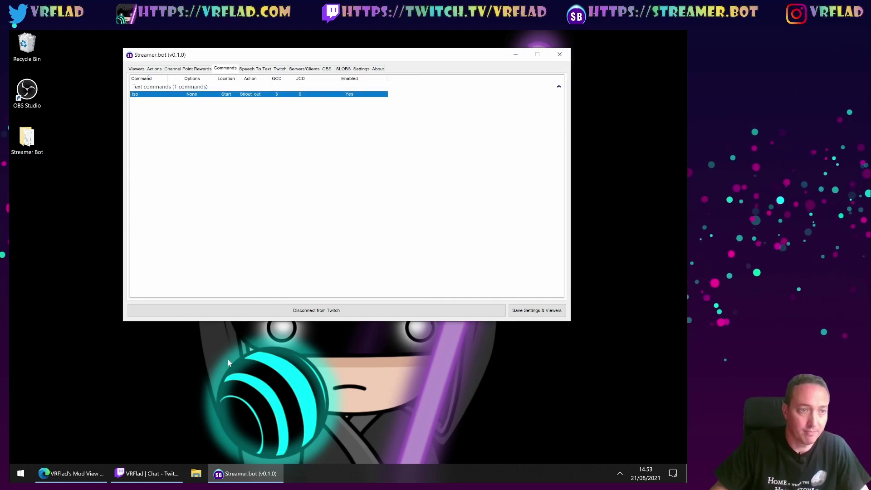
- Switch to the Twitch chat and test the !so command on the bot account and on the channel's own account
click(148, 473)
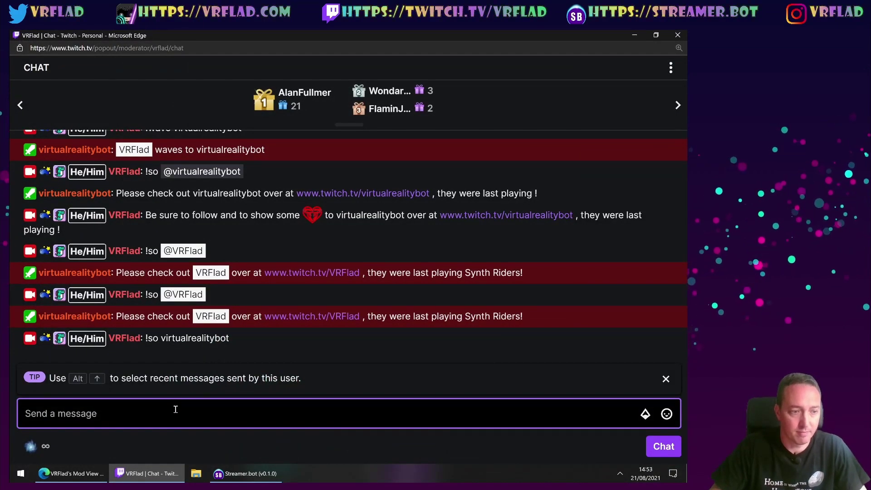
key(Up)
key(Return)
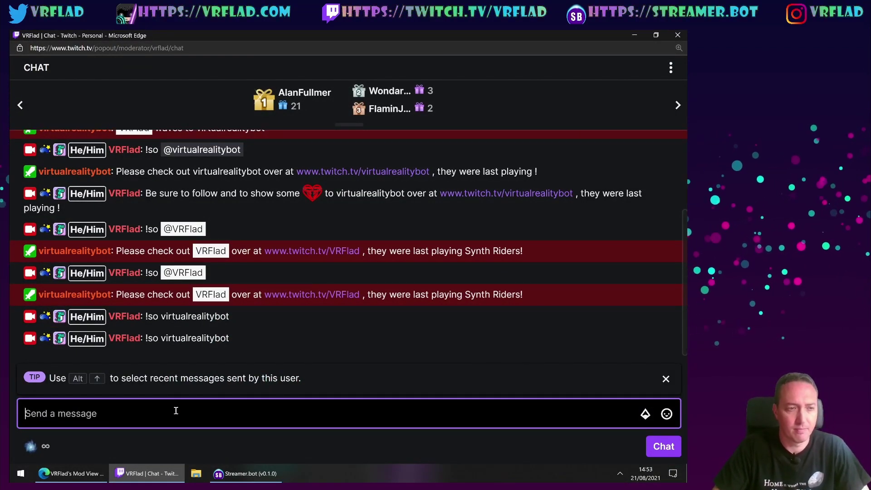
key(Up)
key(Up)
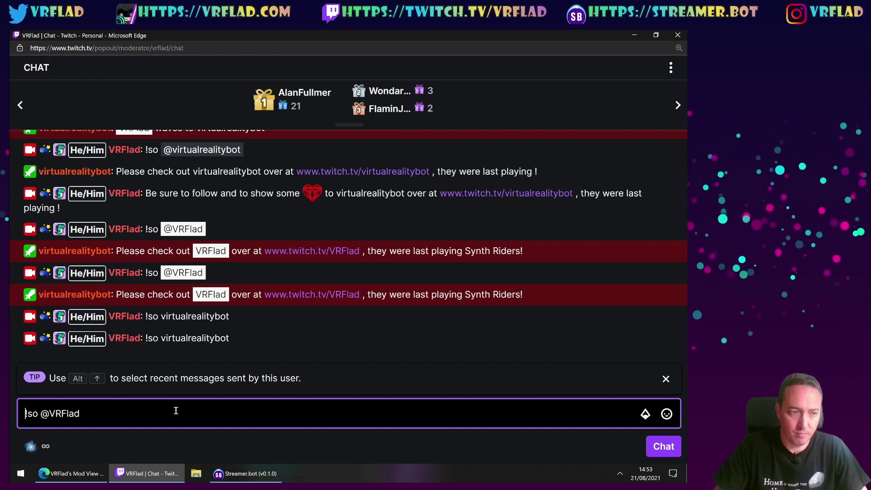
key(Return)
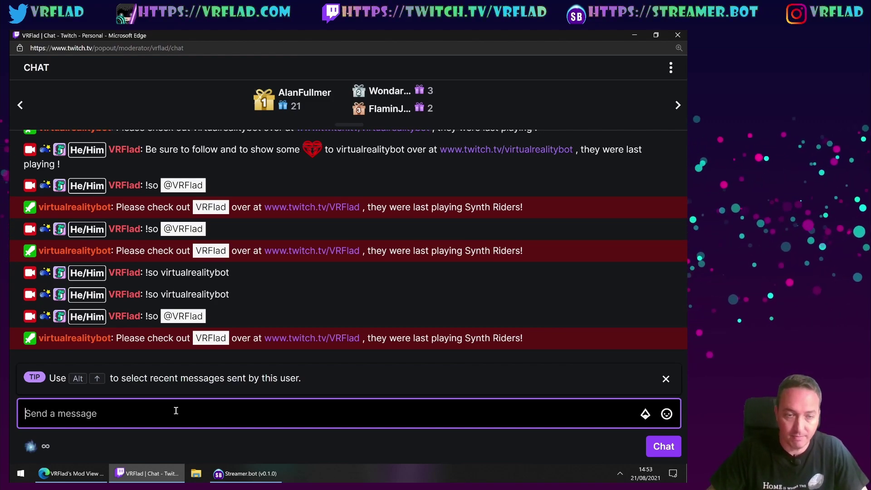
- Switch back to Streamer.bot and look over the options for adding actions and the commands list
click(245, 473)
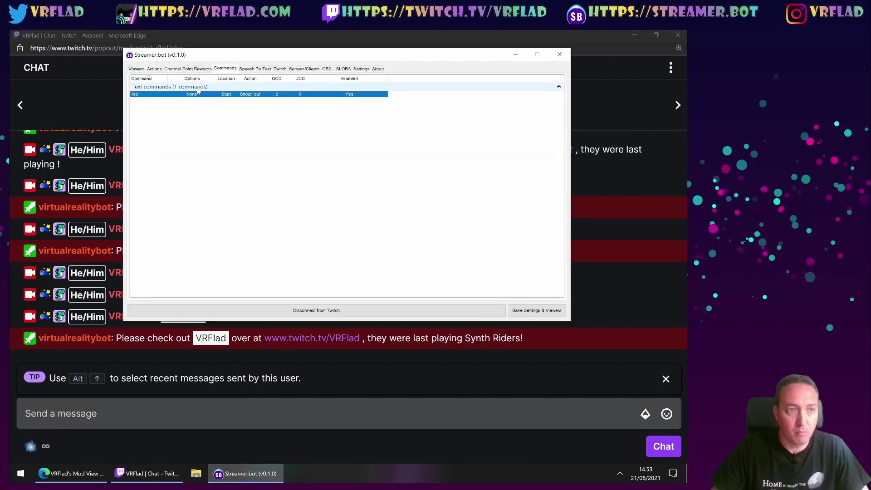
click(154, 69)
right_click(173, 166)
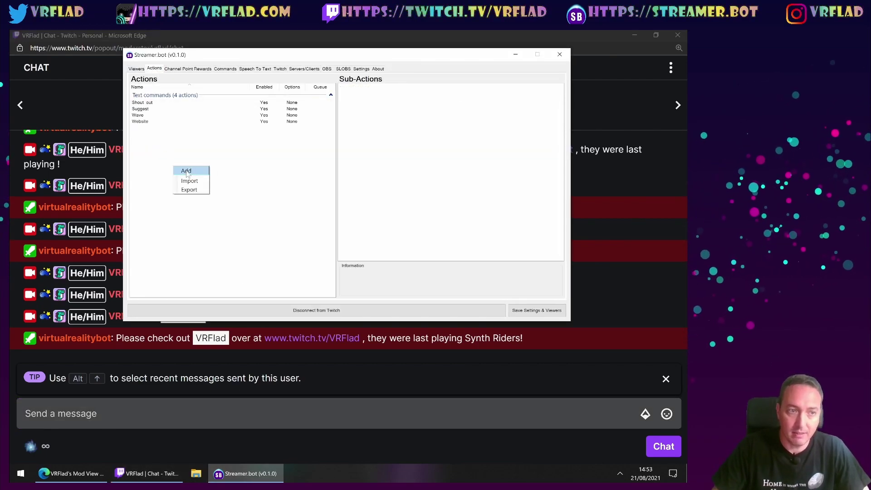
click(225, 68)
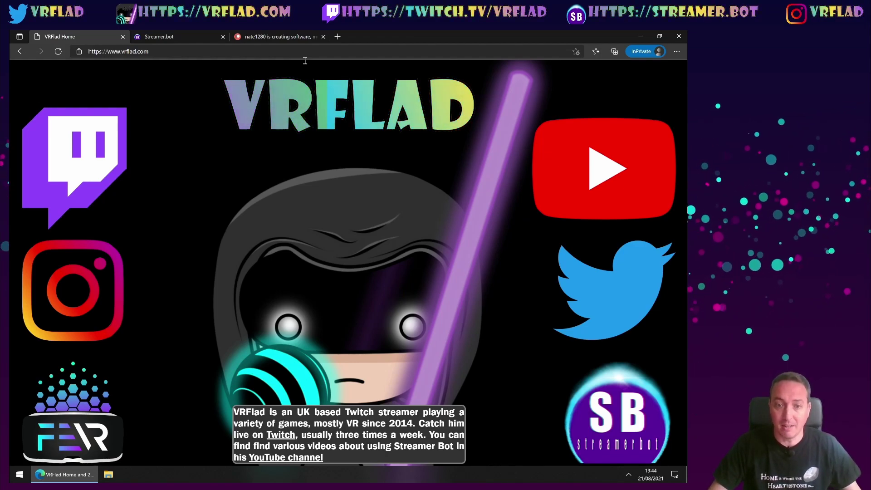
- Show the Streamer.bot developer's Patreon page in the browser
key(ctrl+shift+Tab)
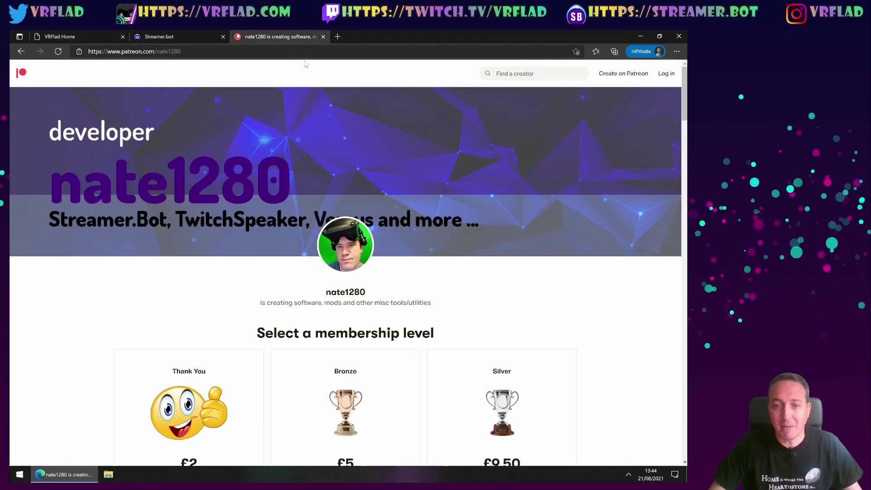